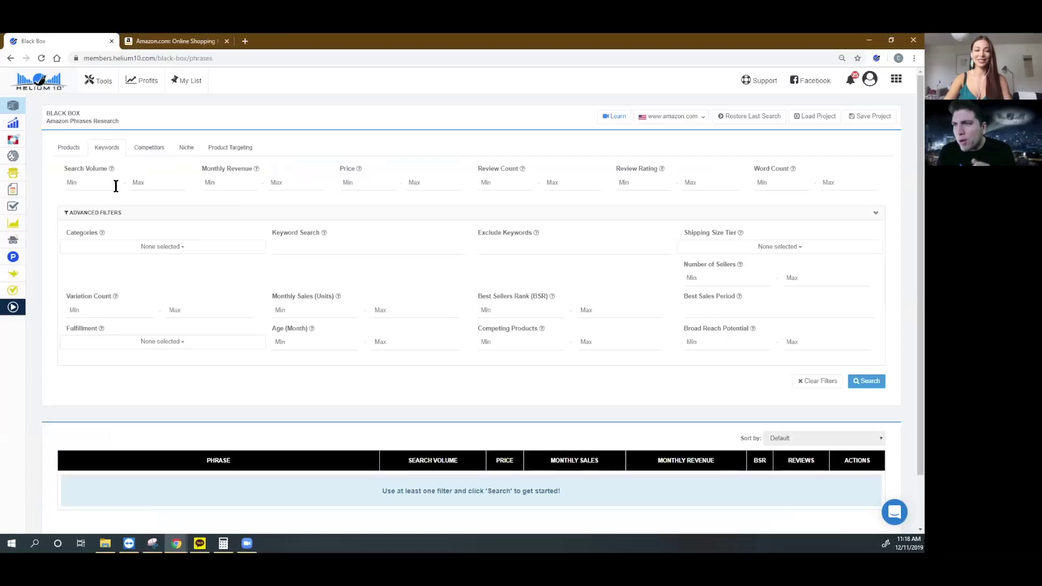
Step: Set the minimum search volume filter to 5000 for the keyword research
{"action": "left_click", "coordinate": [98, 188]}
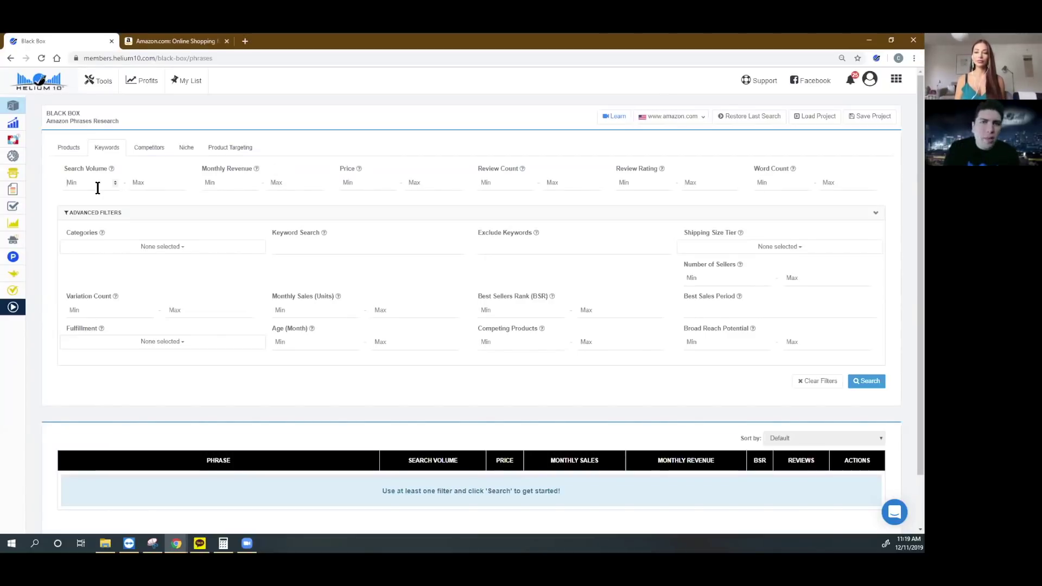
{"action": "type", "text": "5000"}
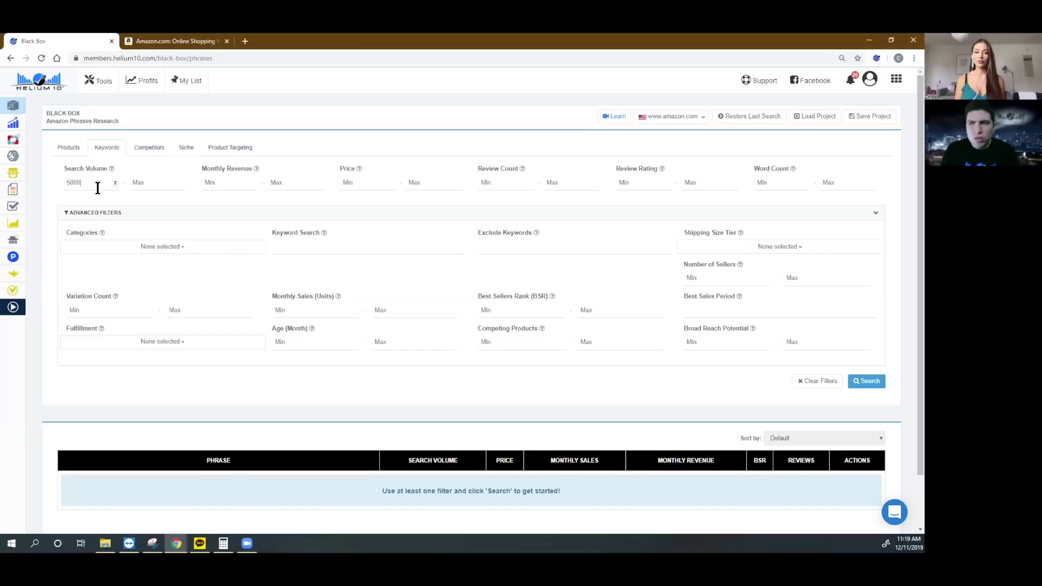
Step: Switch to Amazon, search for "neck pillows" and look over the product results
{"action": "left_click", "coordinate": [174, 39]}
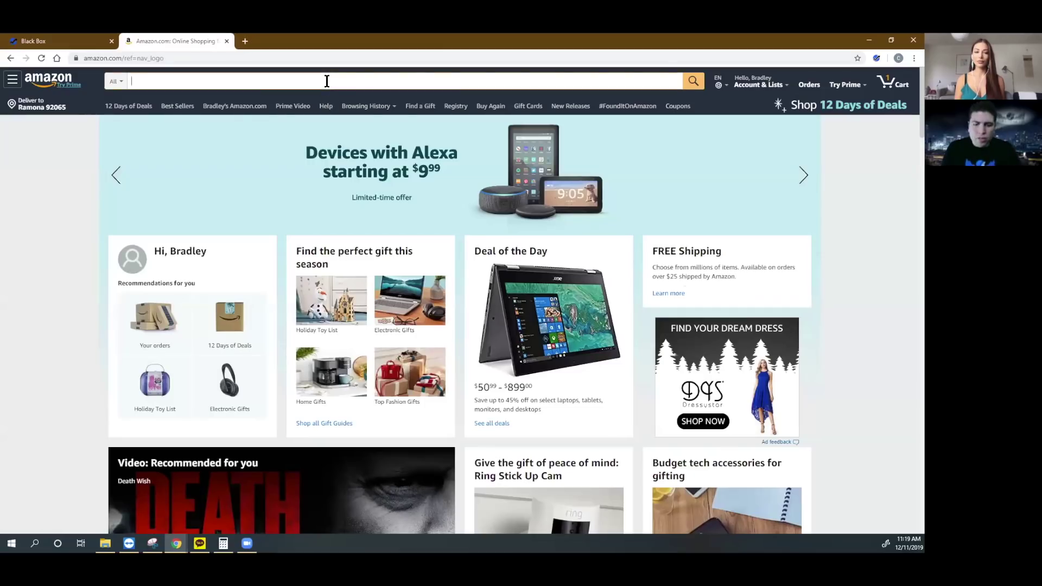
{"action": "type", "text": "nec"}
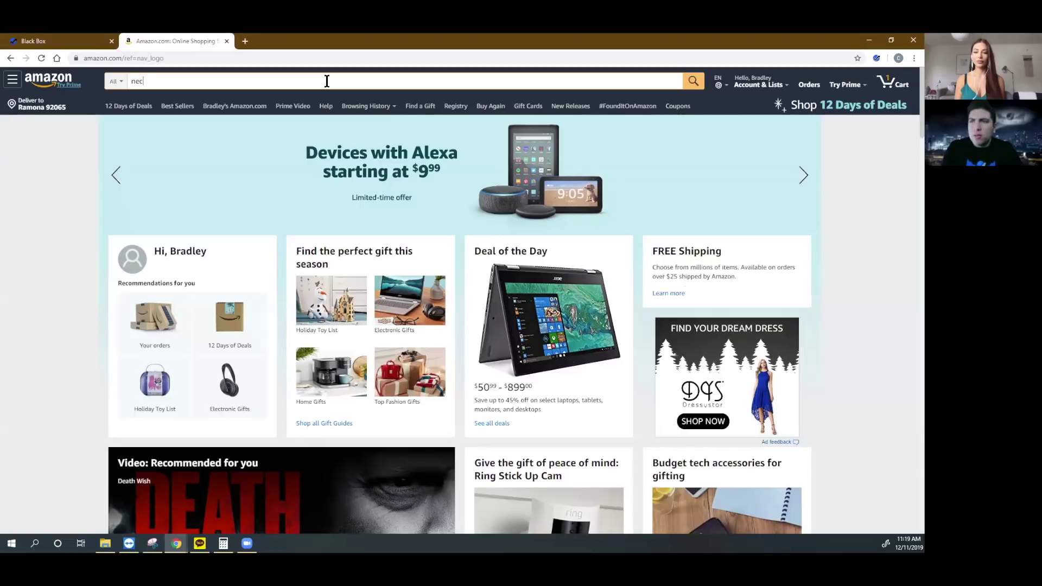
{"action": "type", "text": "k pillows"}
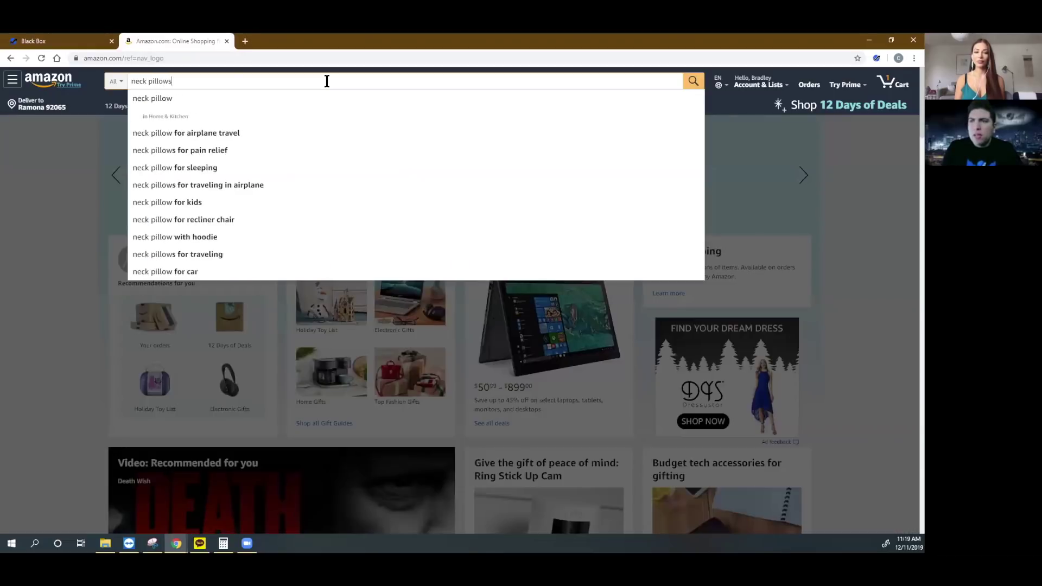
{"action": "key", "text": "Return"}
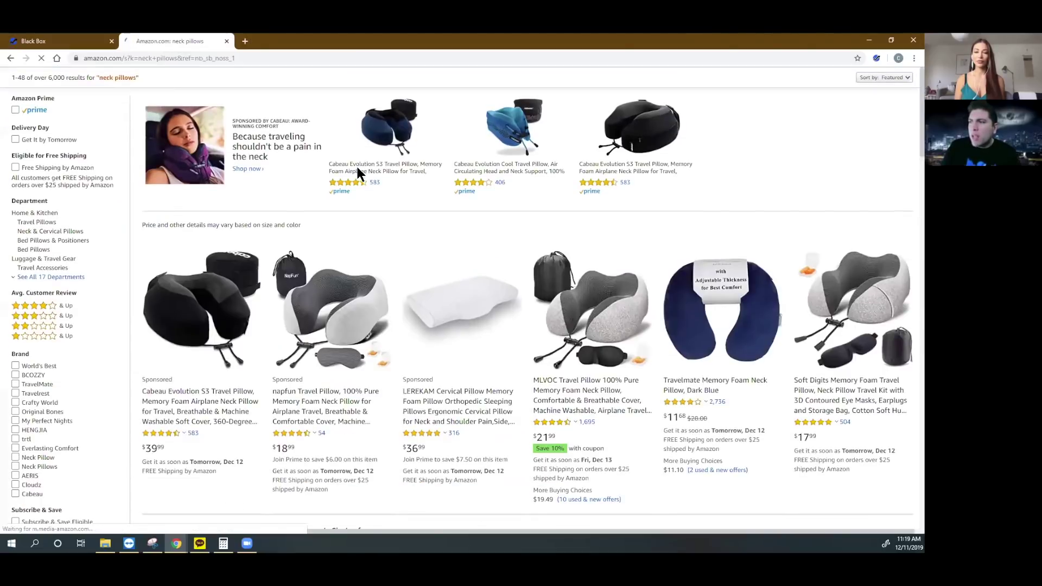
{"action": "scroll", "coordinate": [657, 256], "scroll_direction": "down", "scroll_amount": 4}
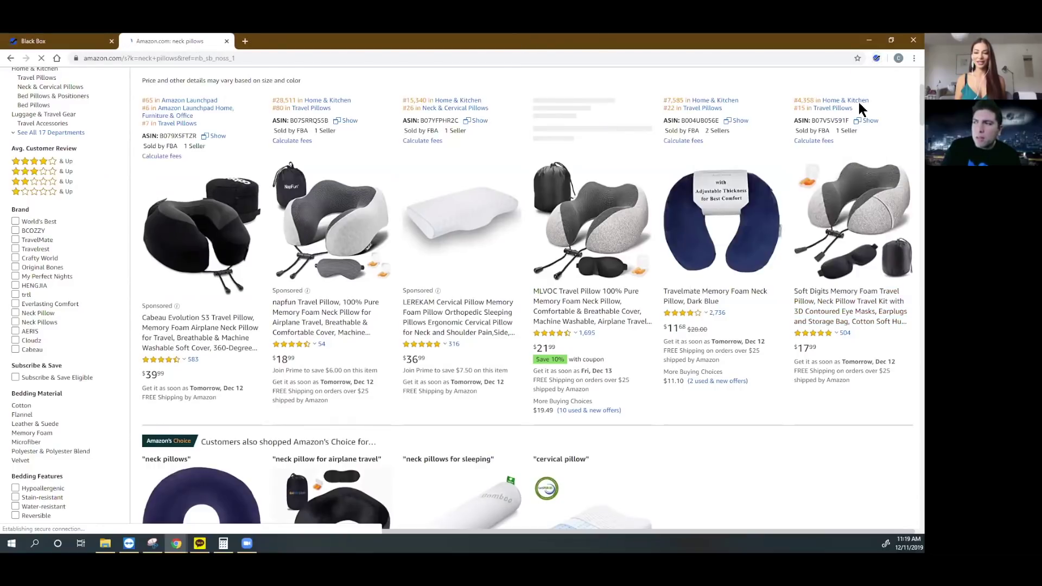
Step: Run the Helium 10 Xray product research on the neck pillows results, examine the sales and revenue data, and close it
{"action": "left_click", "coordinate": [876, 58]}
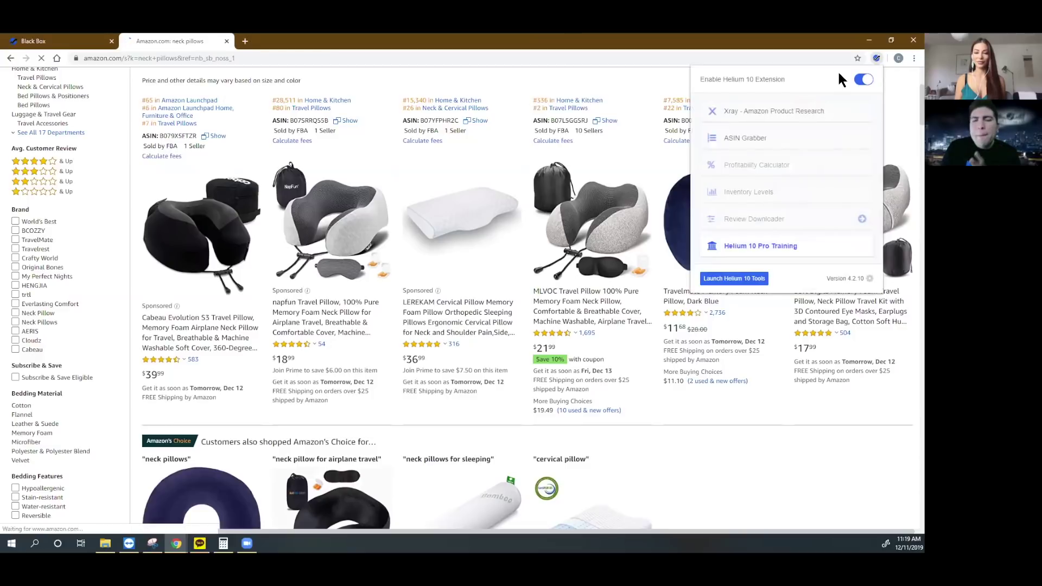
{"action": "left_click", "coordinate": [660, 44]}
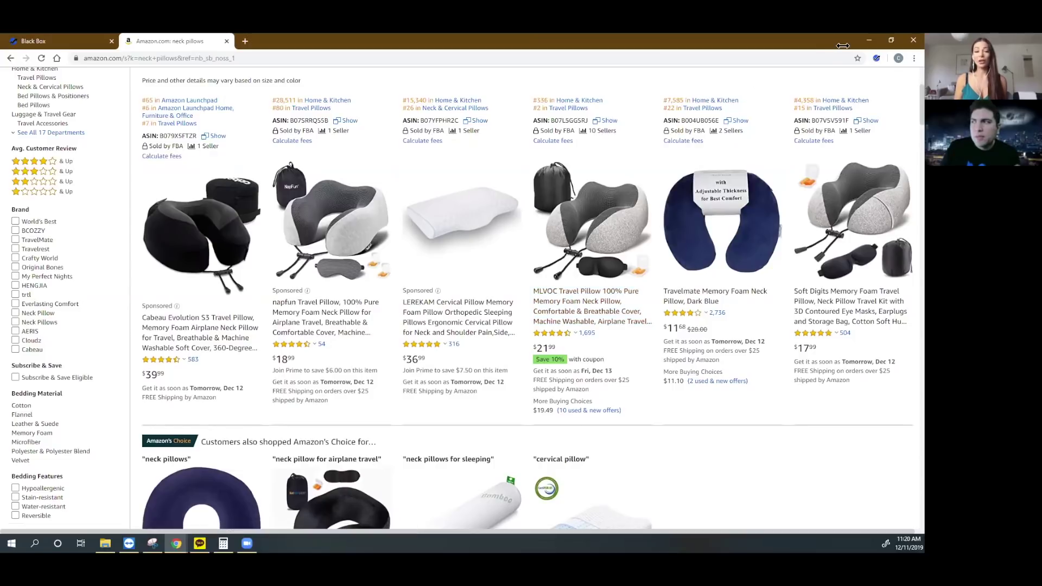
{"action": "left_click", "coordinate": [876, 58]}
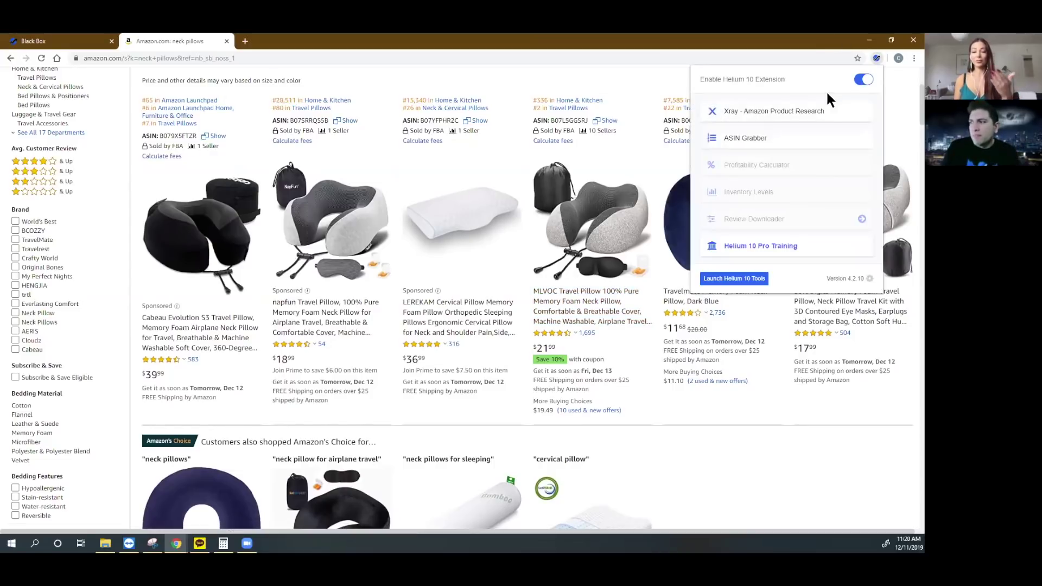
{"action": "left_click", "coordinate": [812, 110]}
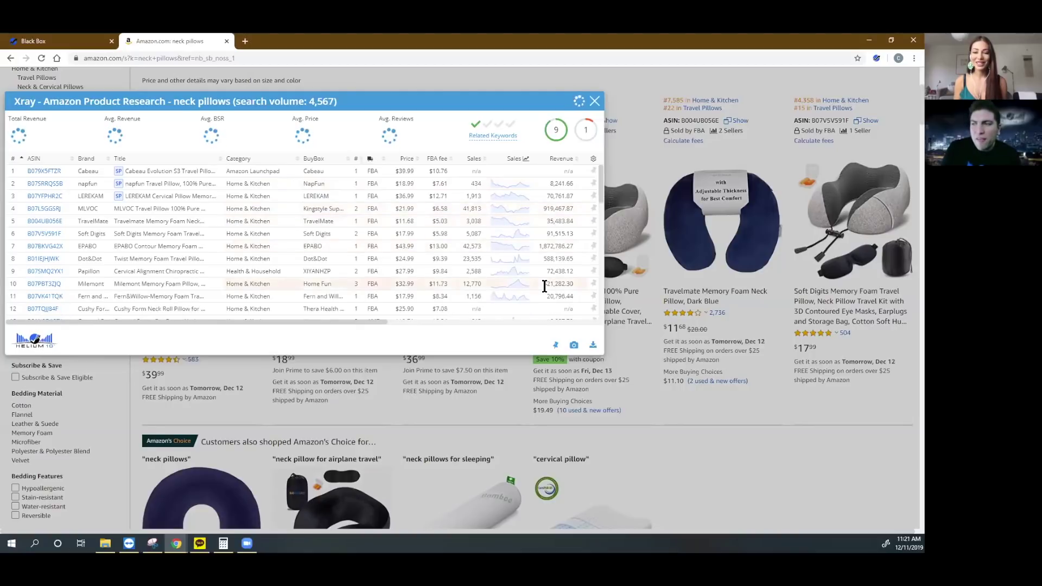
{"action": "left_click", "coordinate": [594, 103]}
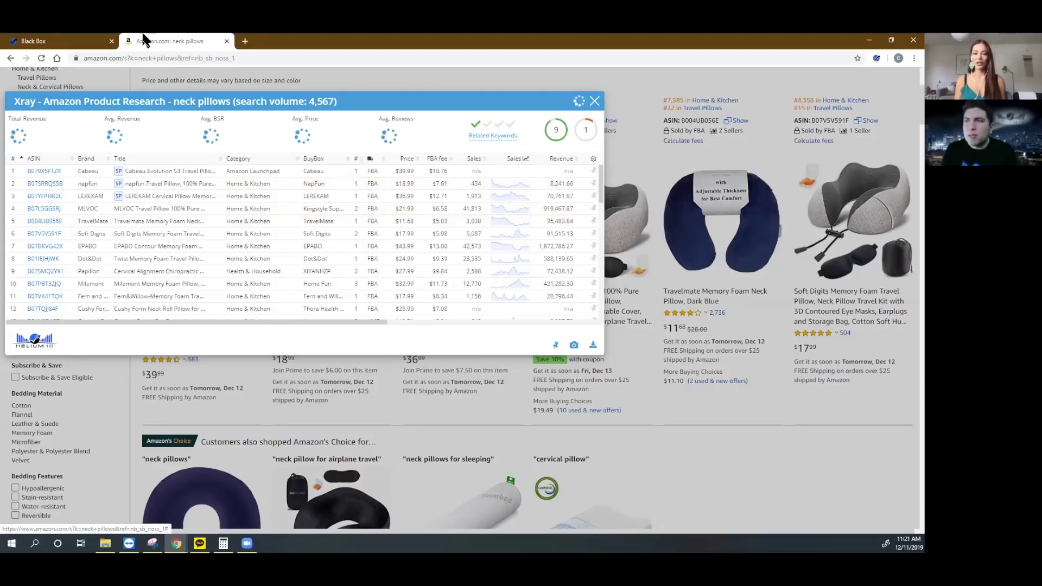
Step: Return to Black Box and set the maximum review count to 80 and the price range to 15–35
{"action": "left_click", "coordinate": [60, 40]}
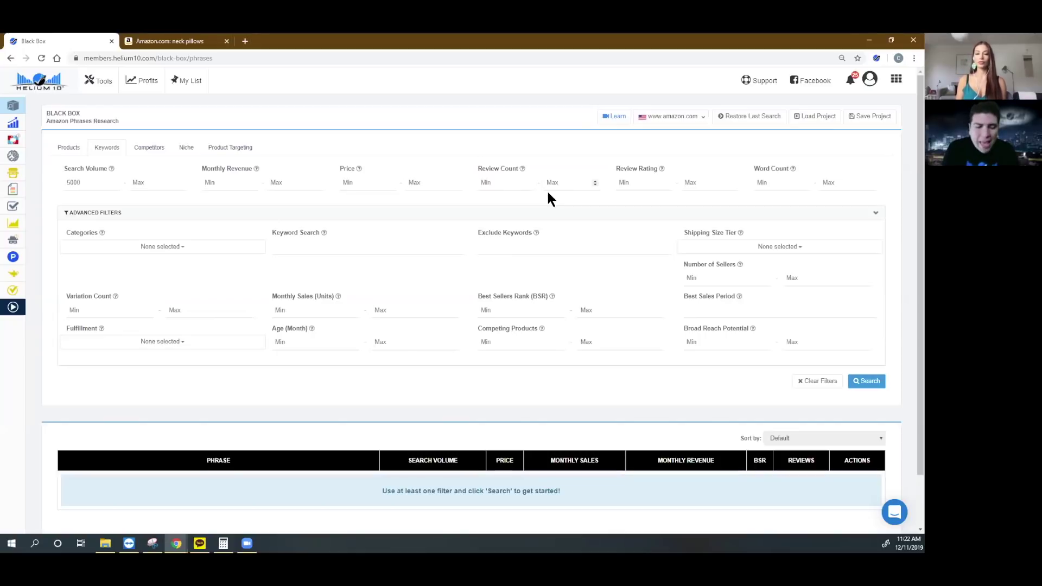
{"action": "type", "text": "0"}
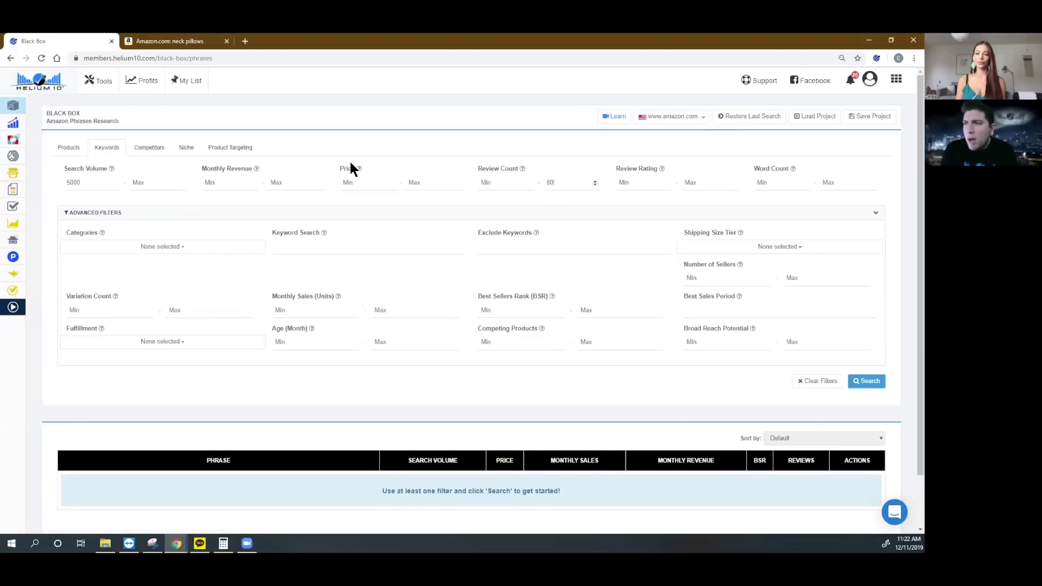
{"action": "type", "text": "1"}
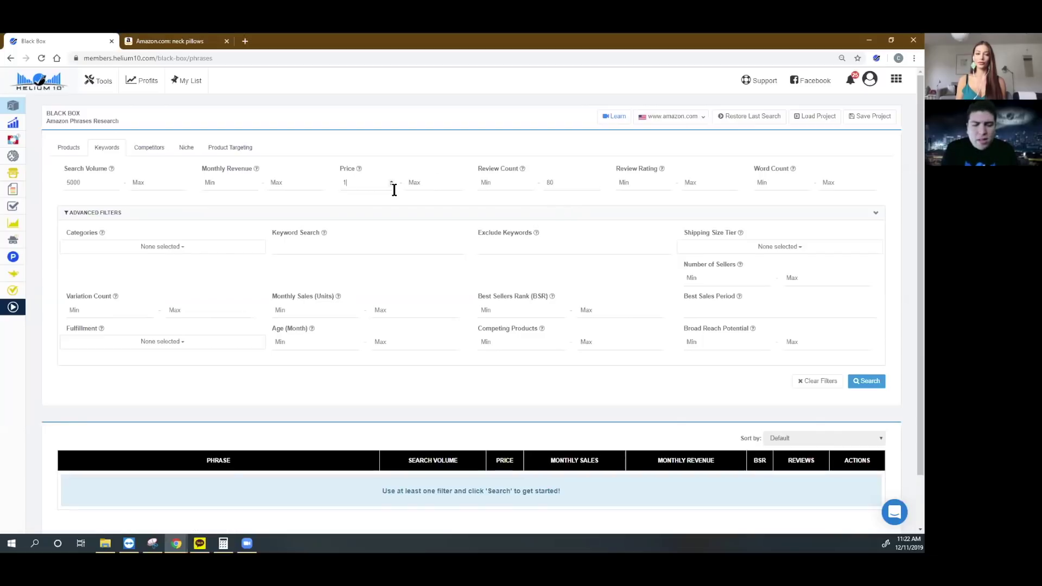
{"action": "type", "text": "5"}
{"action": "left_click", "coordinate": [426, 185]}
{"action": "type", "text": "35"}
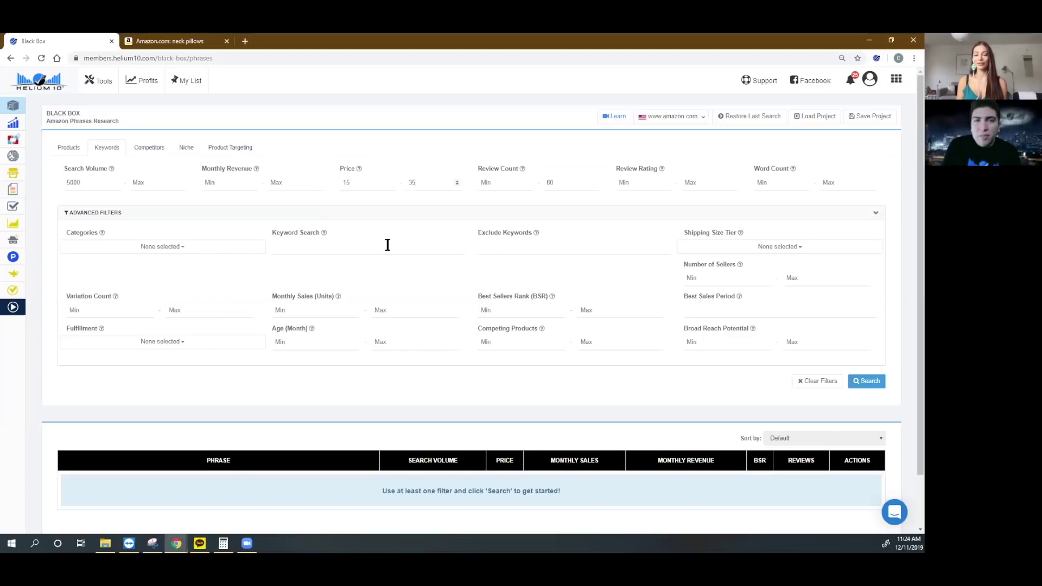
Step: Select Industrial & Scientific in the categories filter
{"action": "left_click", "coordinate": [165, 250]}
{"action": "scroll", "coordinate": [159, 295], "scroll_direction": "down", "scroll_amount": 2}
{"action": "scroll", "coordinate": [160, 296], "scroll_direction": "down", "scroll_amount": 2}
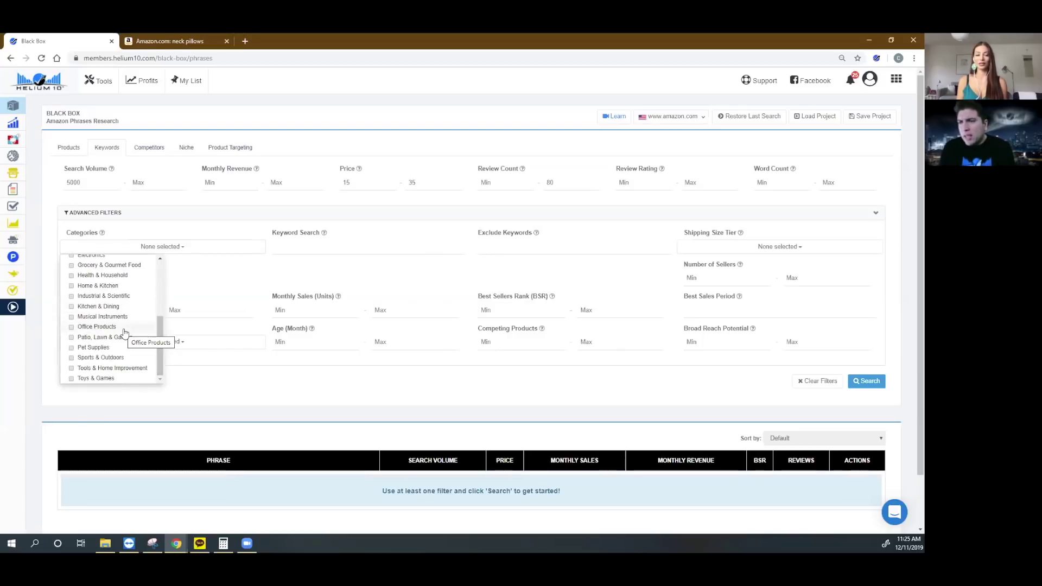
{"action": "scroll", "coordinate": [123, 332], "scroll_direction": "up", "scroll_amount": 2}
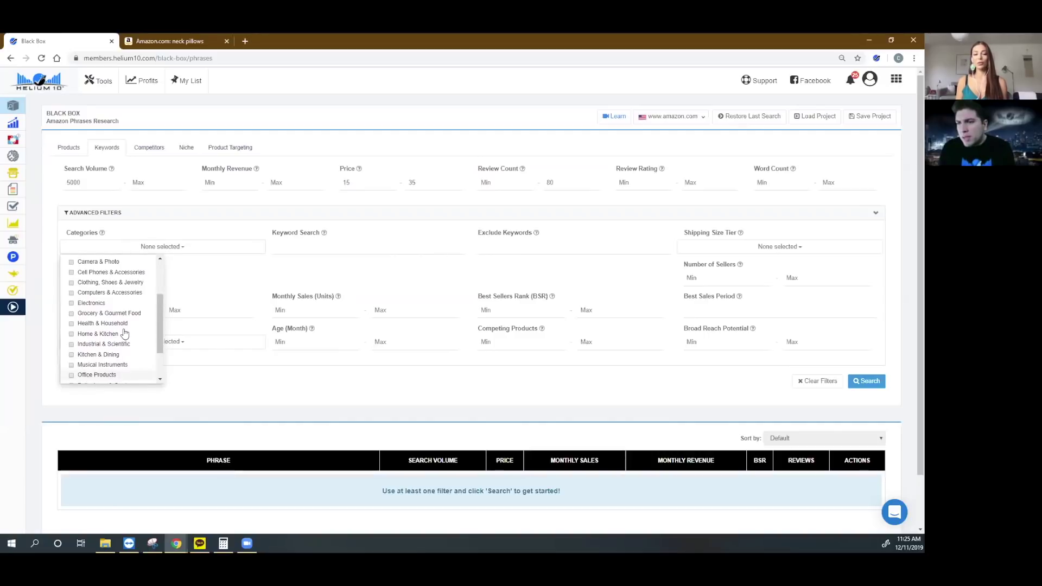
{"action": "scroll", "coordinate": [124, 336], "scroll_direction": "down", "scroll_amount": 4}
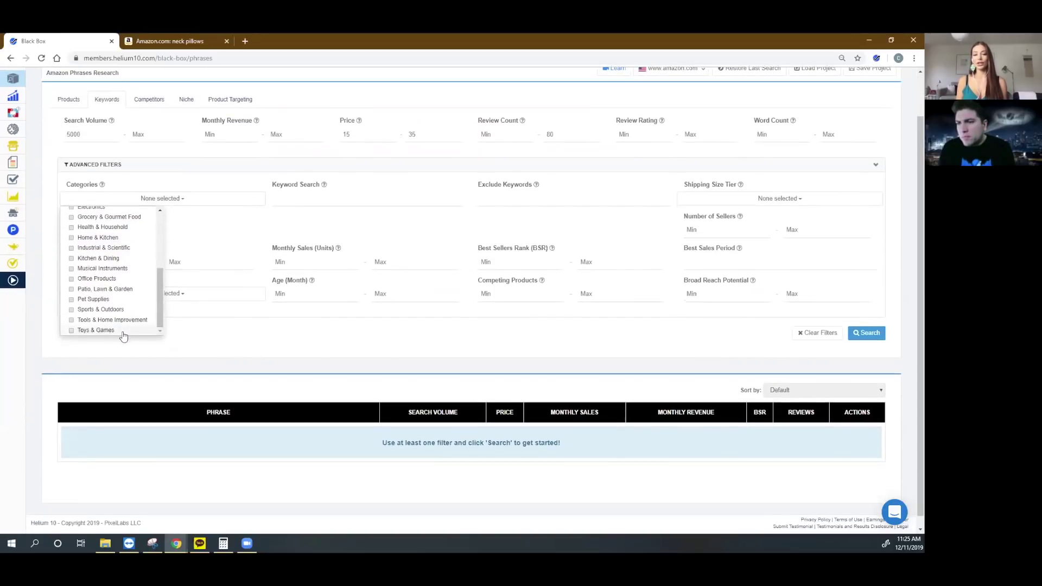
{"action": "scroll", "coordinate": [181, 345], "scroll_direction": "up", "scroll_amount": 1}
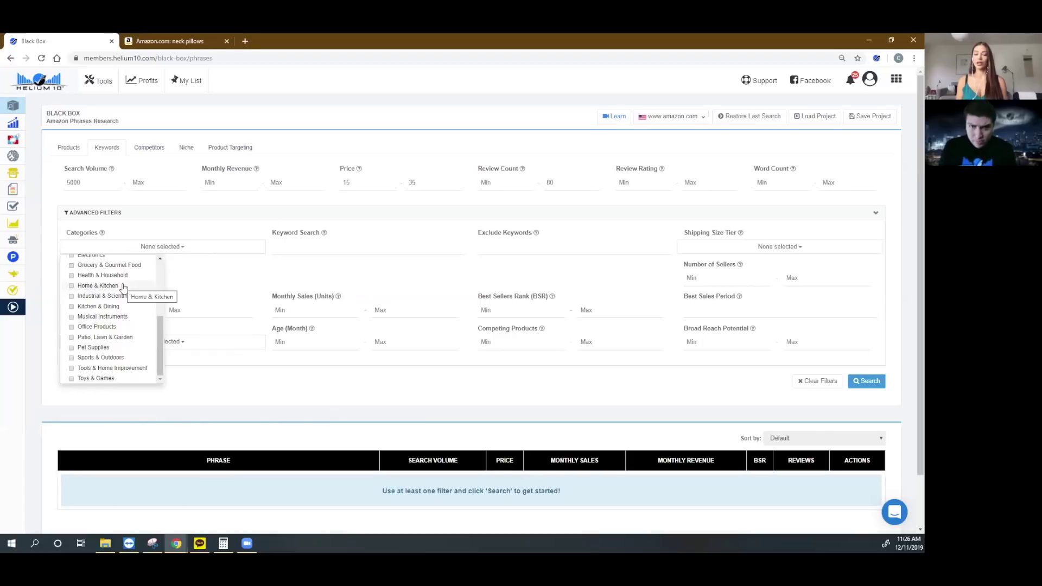
{"action": "left_click", "coordinate": [135, 296]}
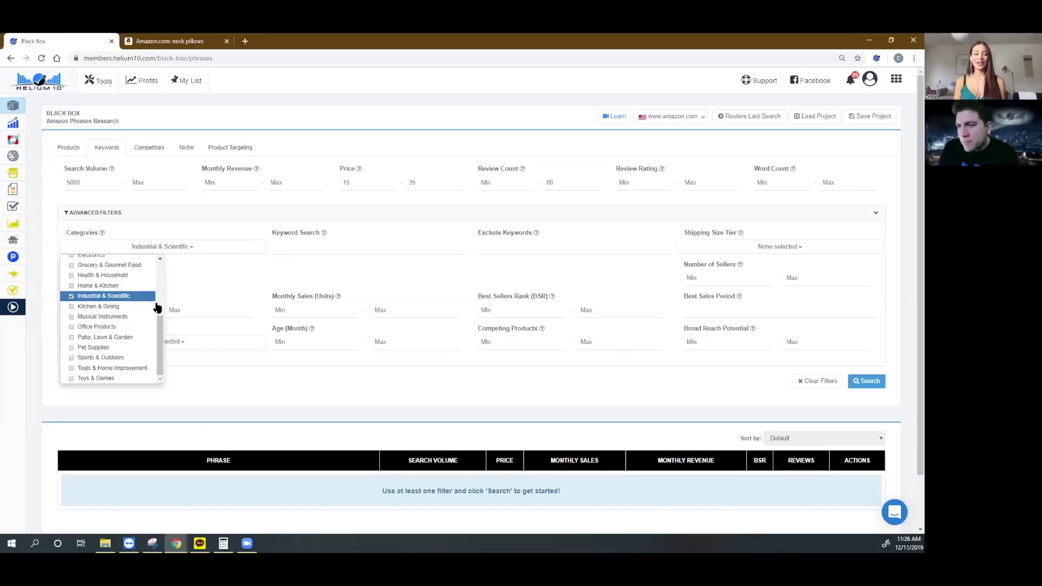
Step: Add Pet Supplies to the selected categories and run the keyword search
{"action": "scroll", "coordinate": [140, 313], "scroll_direction": "up", "scroll_amount": 5}
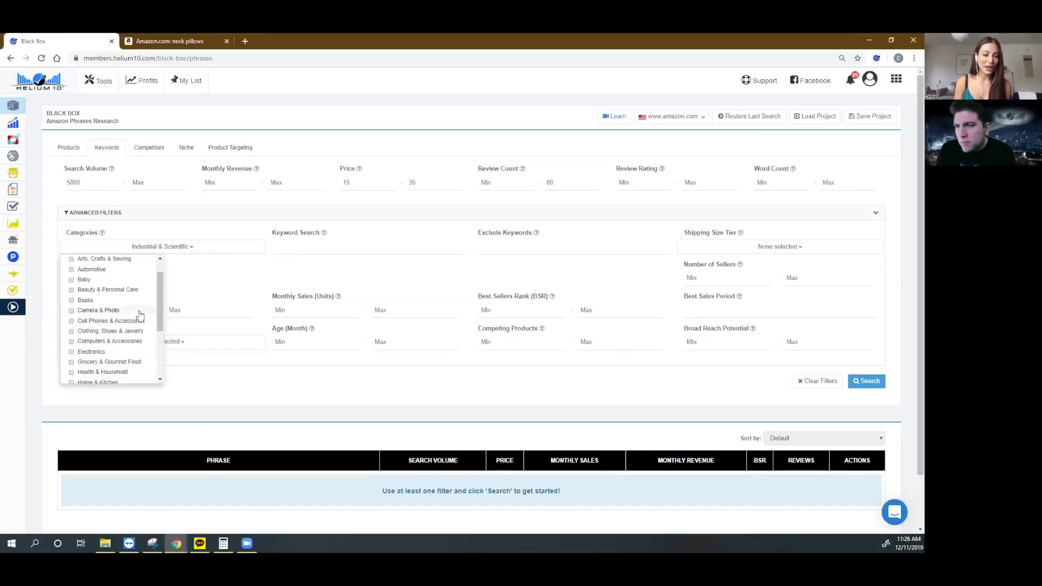
{"action": "scroll", "coordinate": [139, 314], "scroll_direction": "down", "scroll_amount": 5}
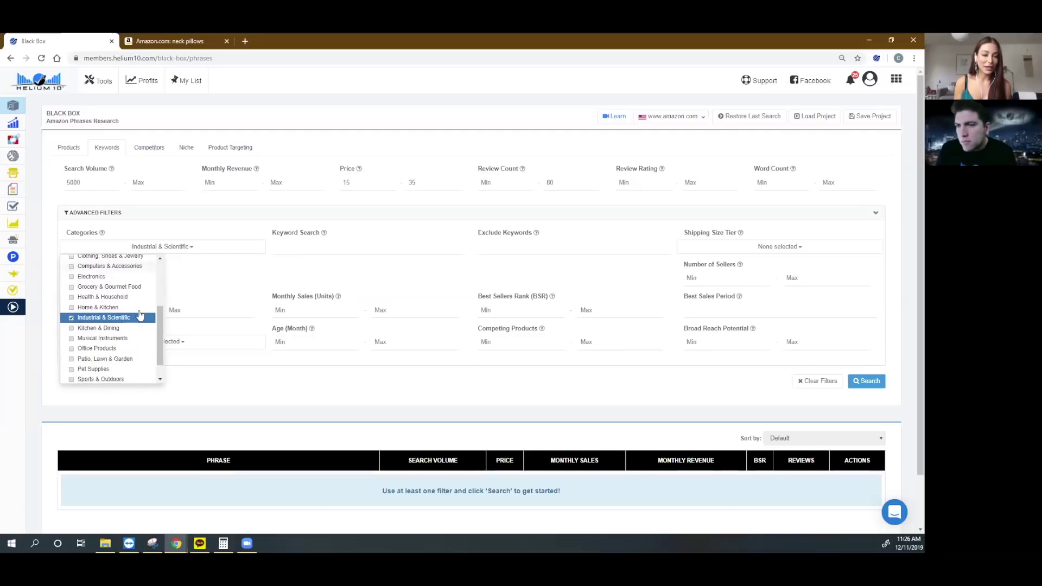
{"action": "scroll", "coordinate": [139, 315], "scroll_direction": "down", "scroll_amount": 2}
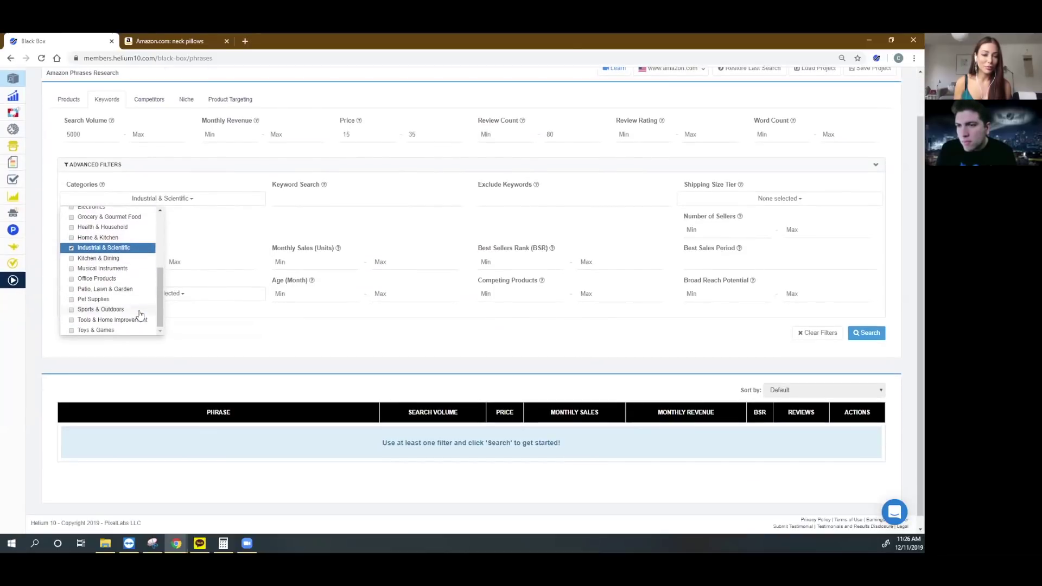
{"action": "left_click", "coordinate": [77, 300]}
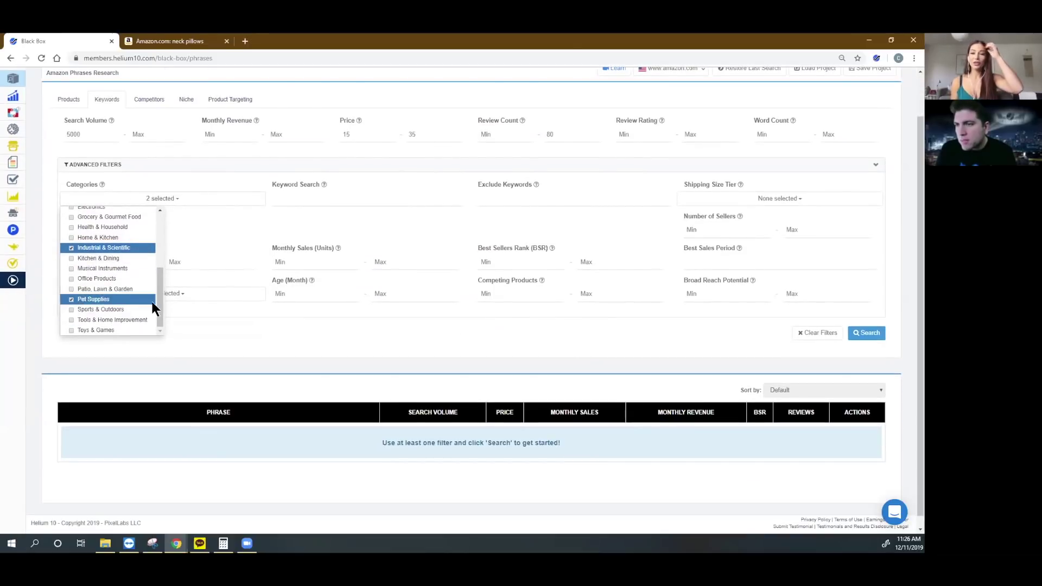
{"action": "left_click", "coordinate": [310, 336]}
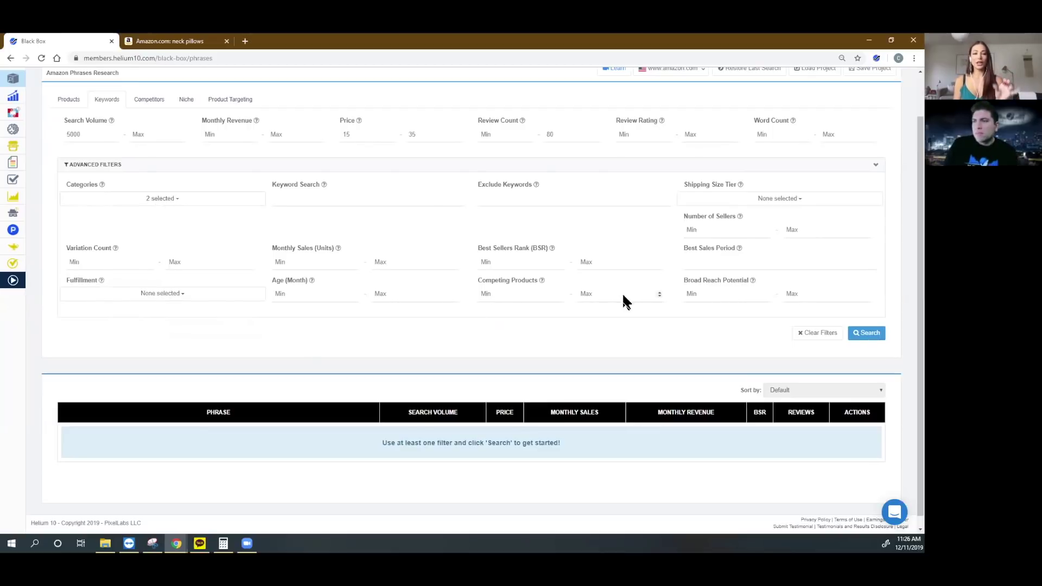
{"action": "left_click", "coordinate": [858, 332]}
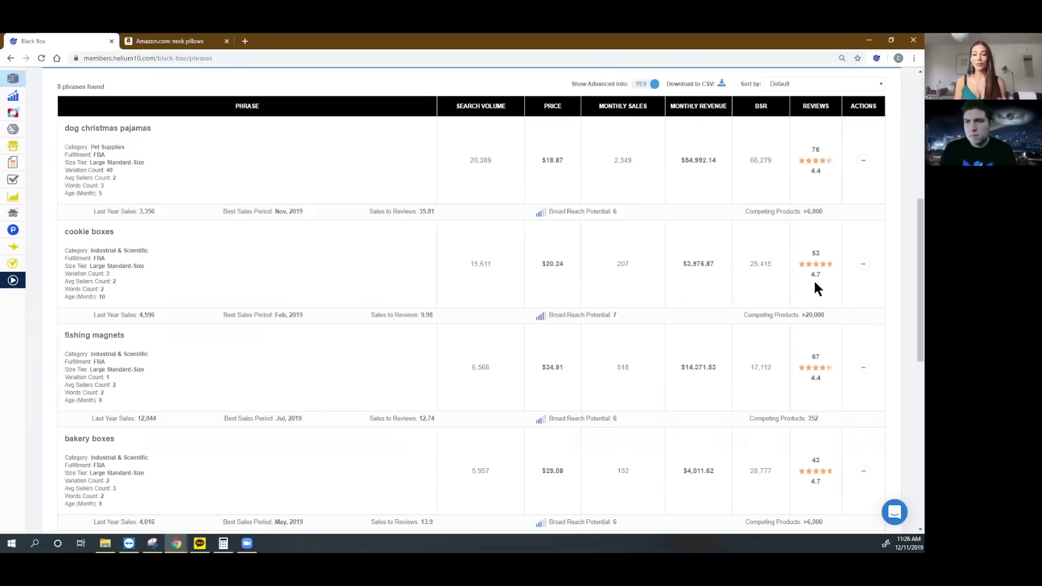
Step: Examine the found phrases for their search volume, price, monthly revenue, review counts and competing products
{"action": "scroll", "coordinate": [812, 286], "scroll_direction": "down", "scroll_amount": 2}
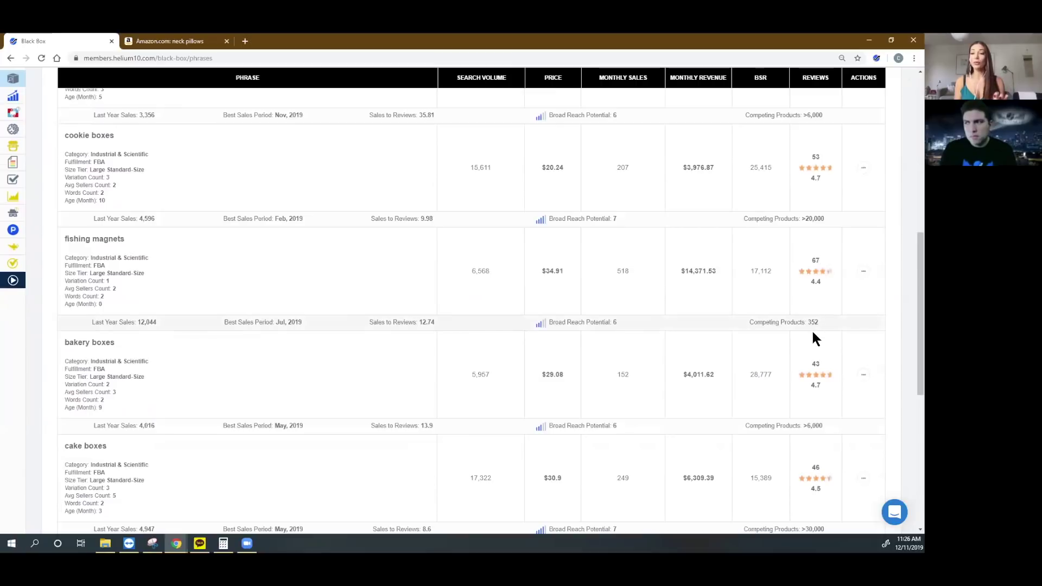
{"action": "scroll", "coordinate": [801, 314], "scroll_direction": "down", "scroll_amount": 2}
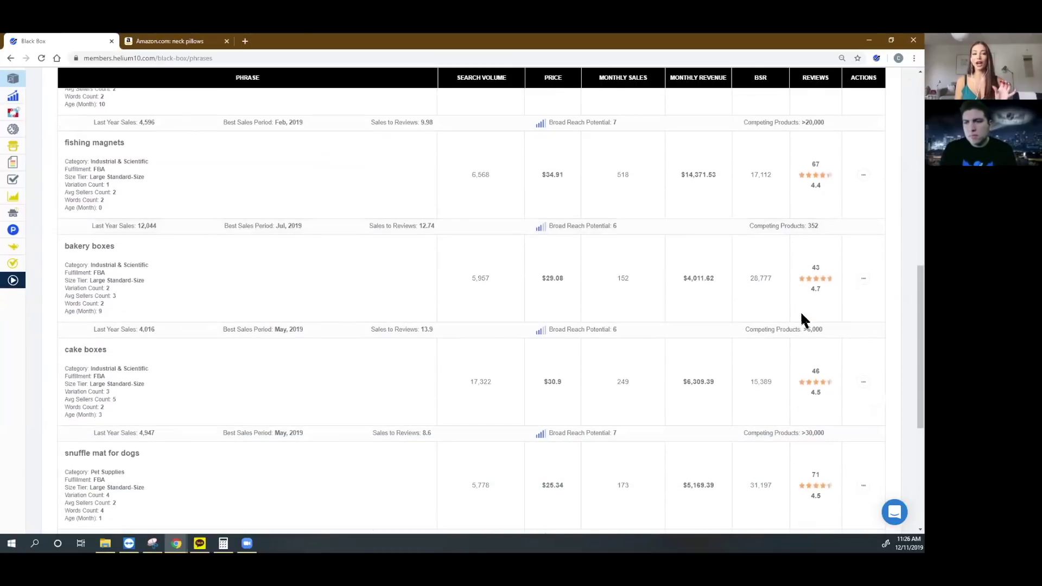
{"action": "scroll", "coordinate": [801, 315], "scroll_direction": "down", "scroll_amount": 1}
{"action": "scroll", "coordinate": [803, 320], "scroll_direction": "down", "scroll_amount": 1}
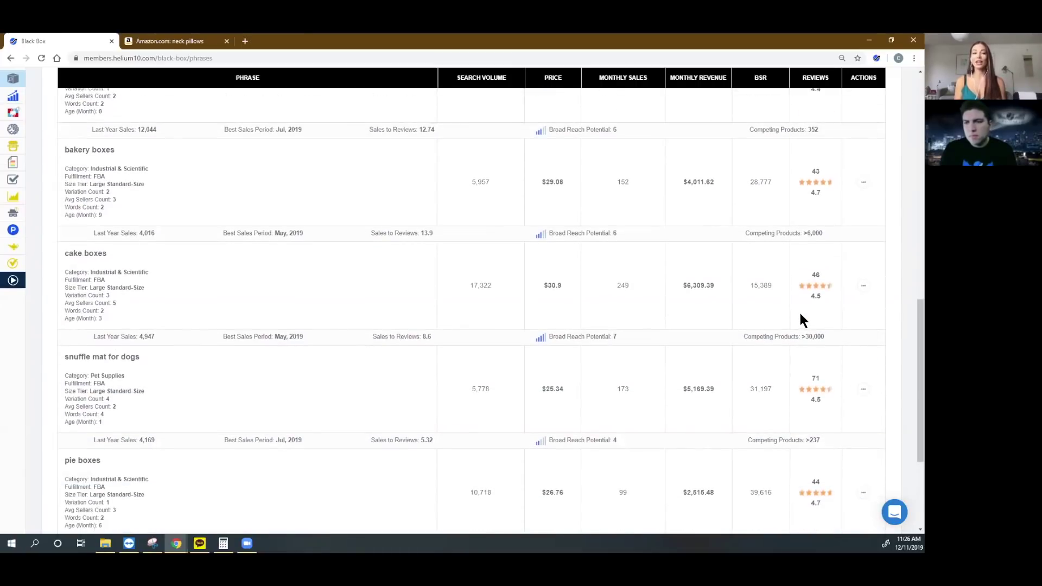
{"action": "scroll", "coordinate": [799, 315], "scroll_direction": "down", "scroll_amount": 1}
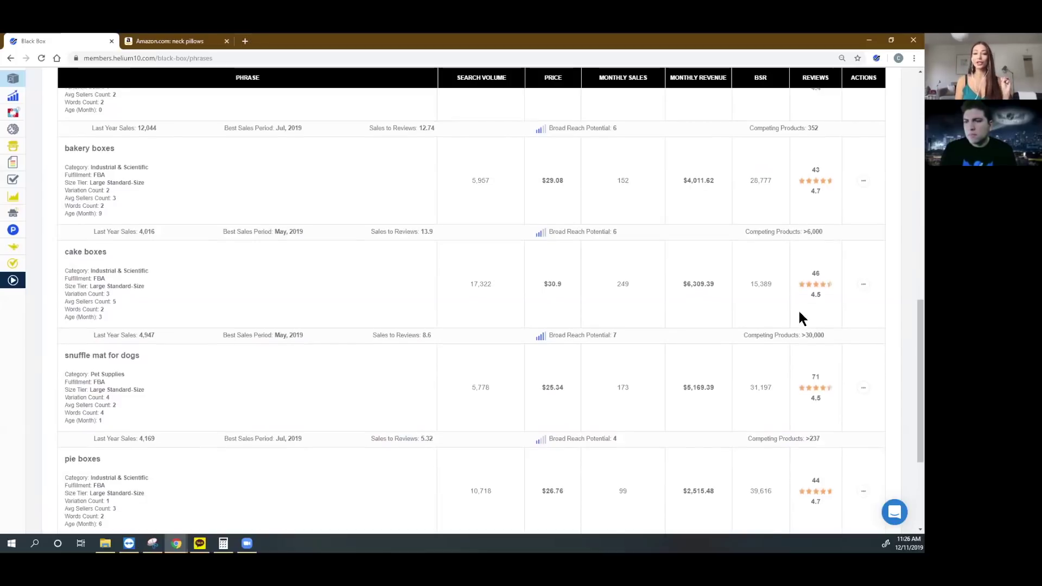
{"action": "scroll", "coordinate": [799, 316], "scroll_direction": "down", "scroll_amount": 2}
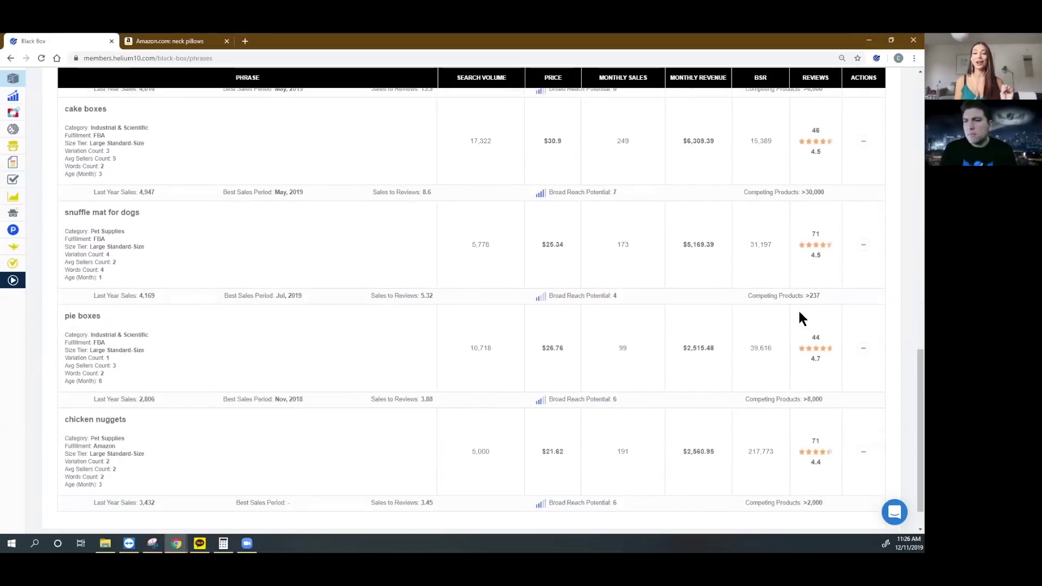
{"action": "scroll", "coordinate": [801, 318], "scroll_direction": "up", "scroll_amount": 3}
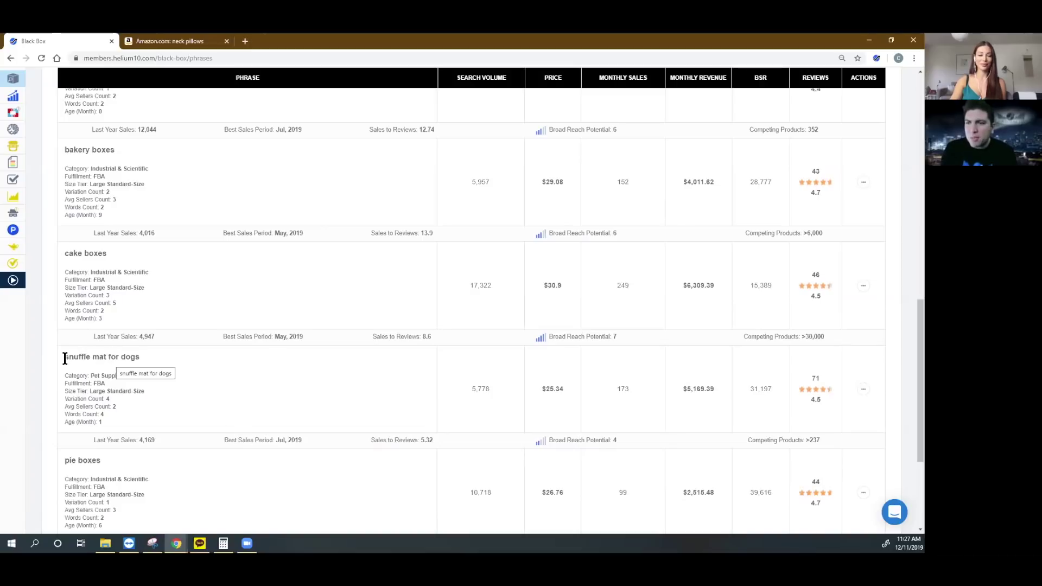
Step: Open the Amazon results for the phrase "snuffle mat for dogs"
{"action": "left_click_drag", "start_coordinate": [65, 357], "coordinate": [139, 359]}
{"action": "left_click", "coordinate": [459, 365]}
{"action": "left_click", "coordinate": [863, 389]}
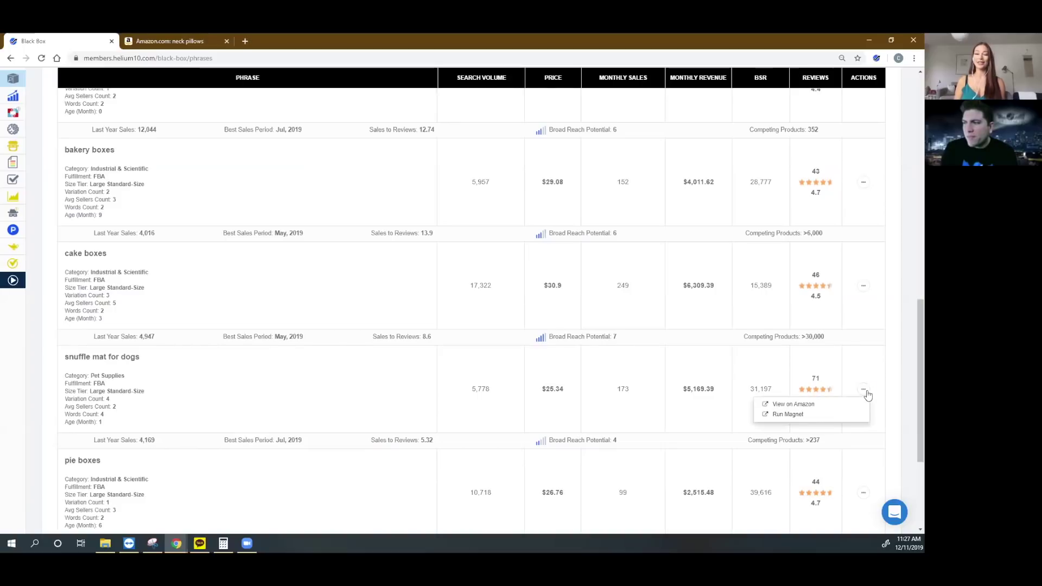
{"action": "left_click", "coordinate": [831, 405]}
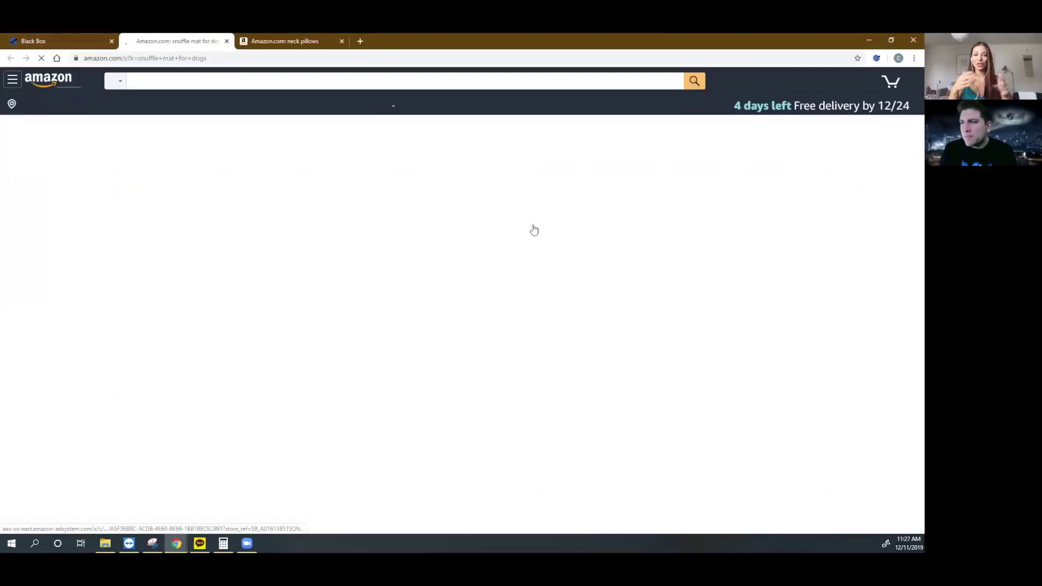
Step: Skim the first snuffle mat listings, and open the Amazon results for the phrase "cake boxes" from the Black Box keyword list
{"action": "scroll", "coordinate": [534, 230], "scroll_direction": "down", "scroll_amount": 1}
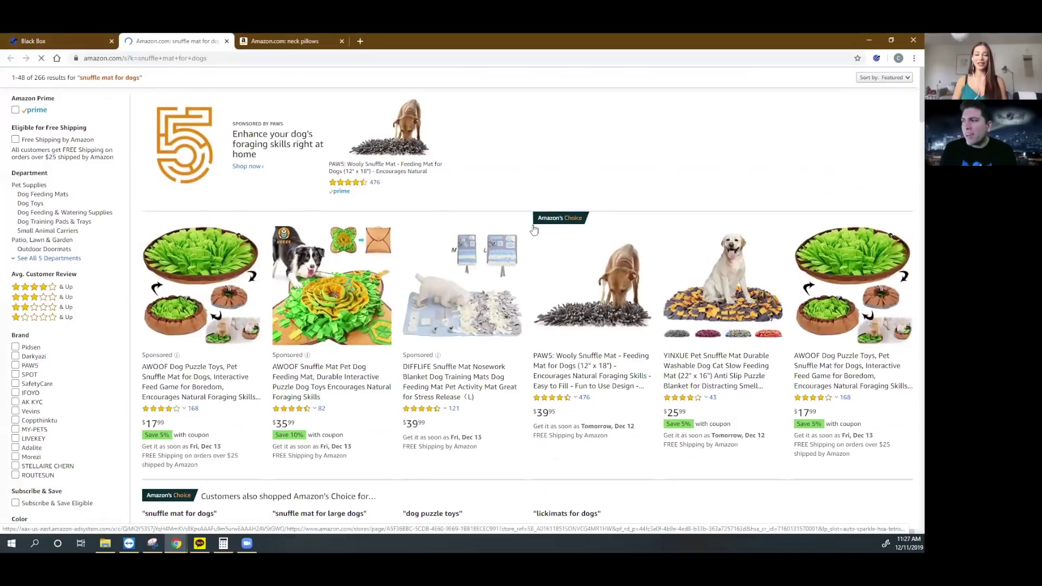
{"action": "scroll", "coordinate": [534, 230], "scroll_direction": "down", "scroll_amount": 1}
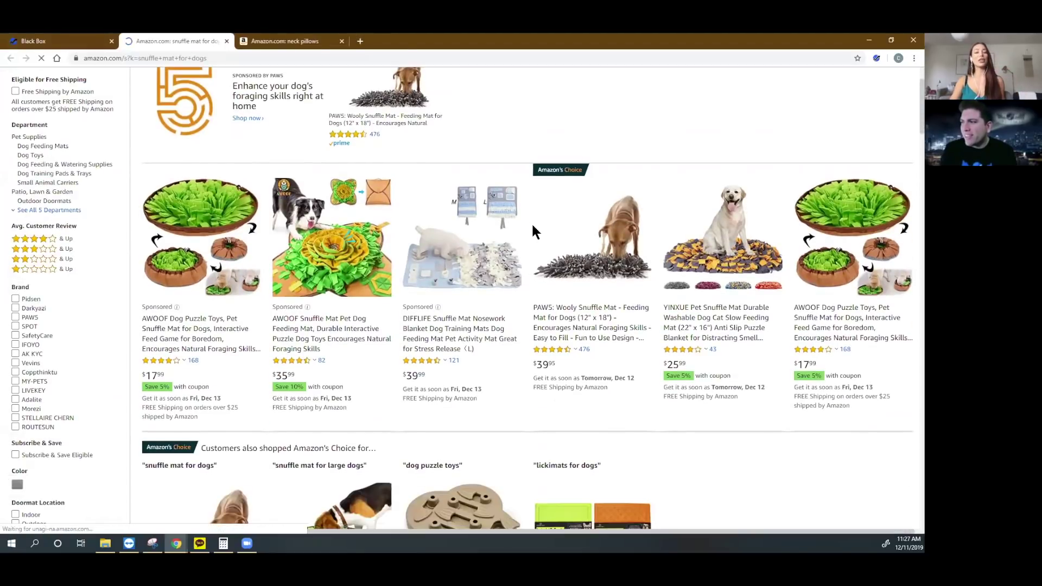
{"action": "left_click", "coordinate": [100, 39]}
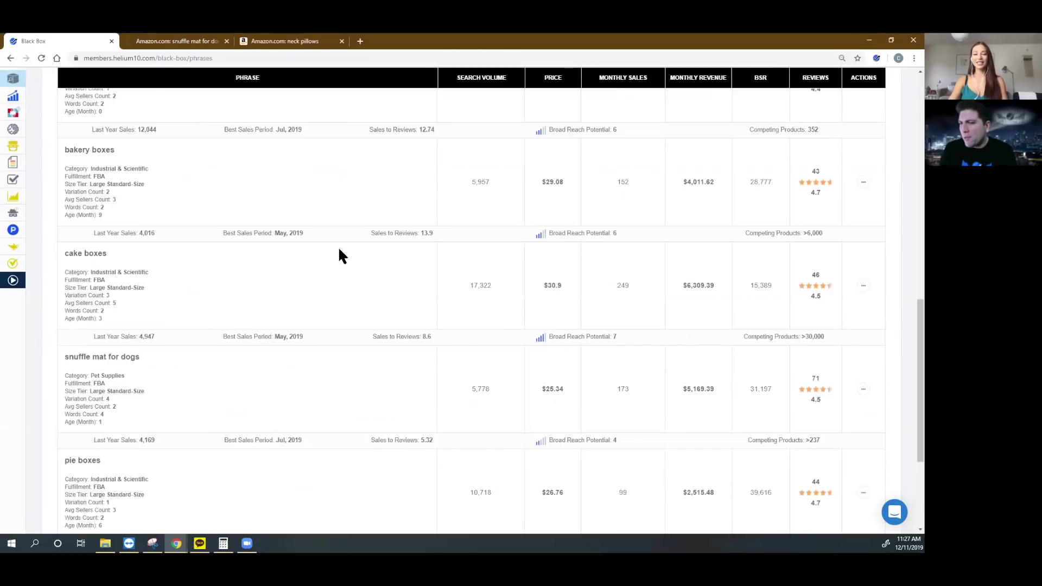
{"action": "scroll", "coordinate": [337, 247], "scroll_direction": "down", "scroll_amount": 3}
{"action": "scroll", "coordinate": [337, 246], "scroll_direction": "up", "scroll_amount": 2}
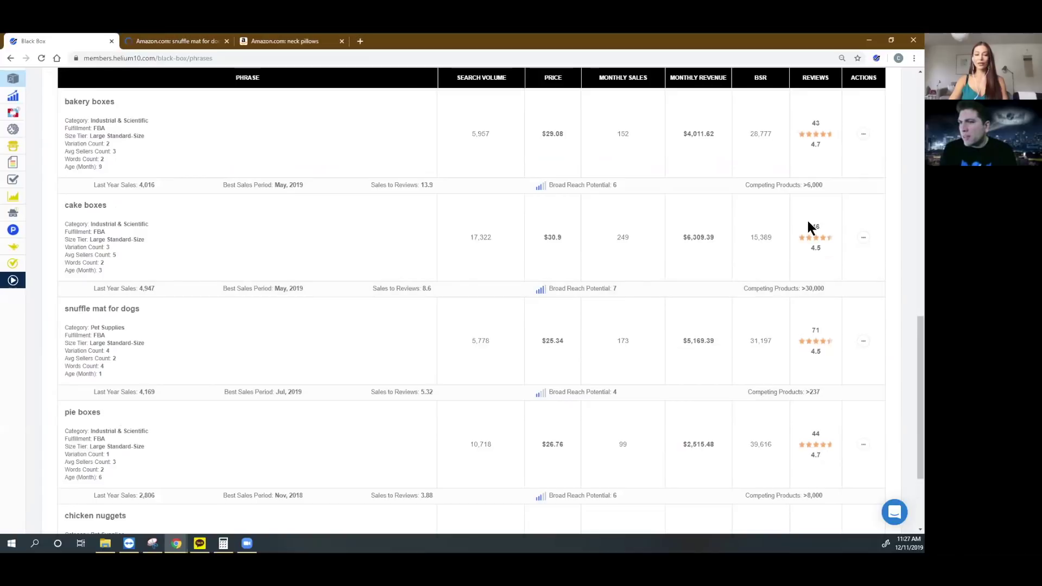
{"action": "left_click", "coordinate": [863, 237]}
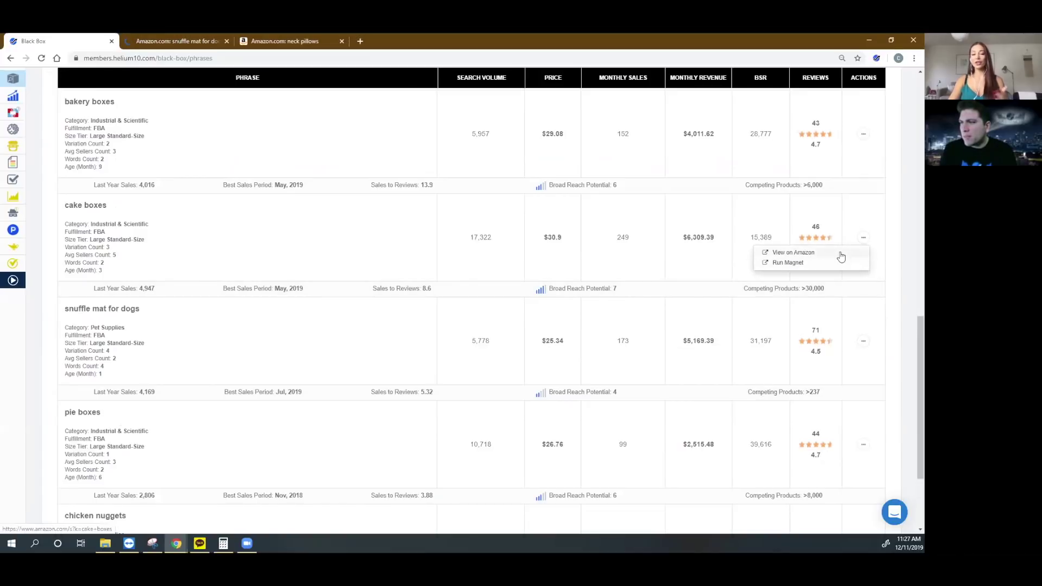
{"action": "left_click", "coordinate": [798, 252]}
Step: Examine the snuffle mat listings for review counts, prices and sales ranks, comparing them with the neck pillow results
{"action": "left_click", "coordinate": [280, 41]}
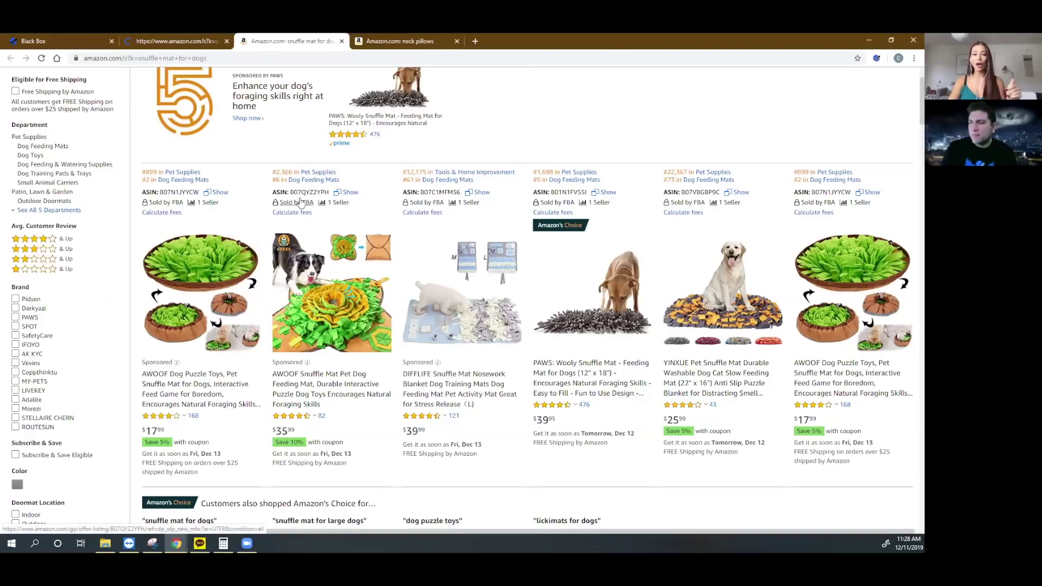
{"action": "scroll", "coordinate": [300, 202], "scroll_direction": "down", "scroll_amount": 1}
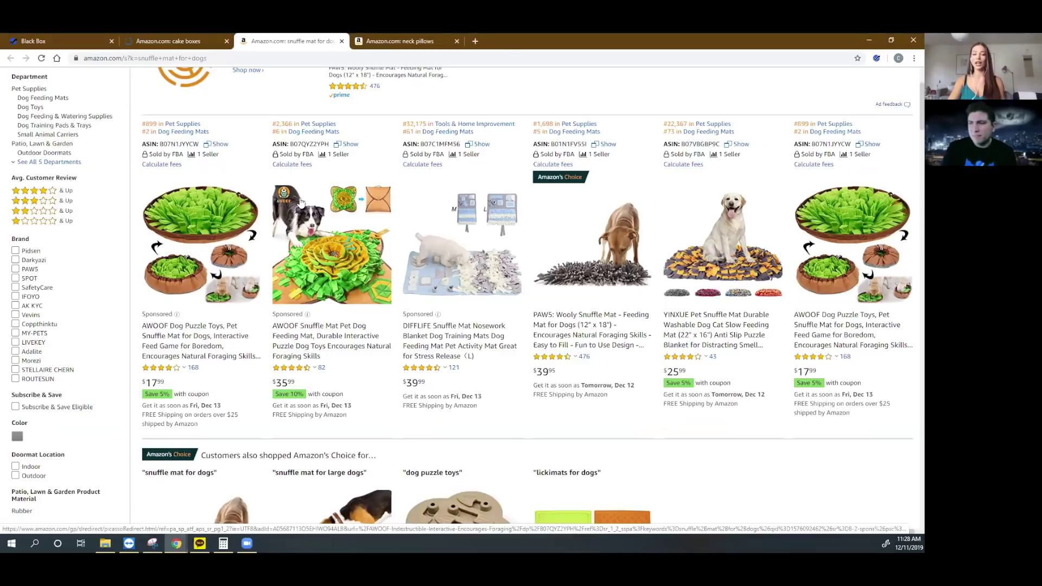
{"action": "scroll", "coordinate": [300, 202], "scroll_direction": "up", "scroll_amount": 1}
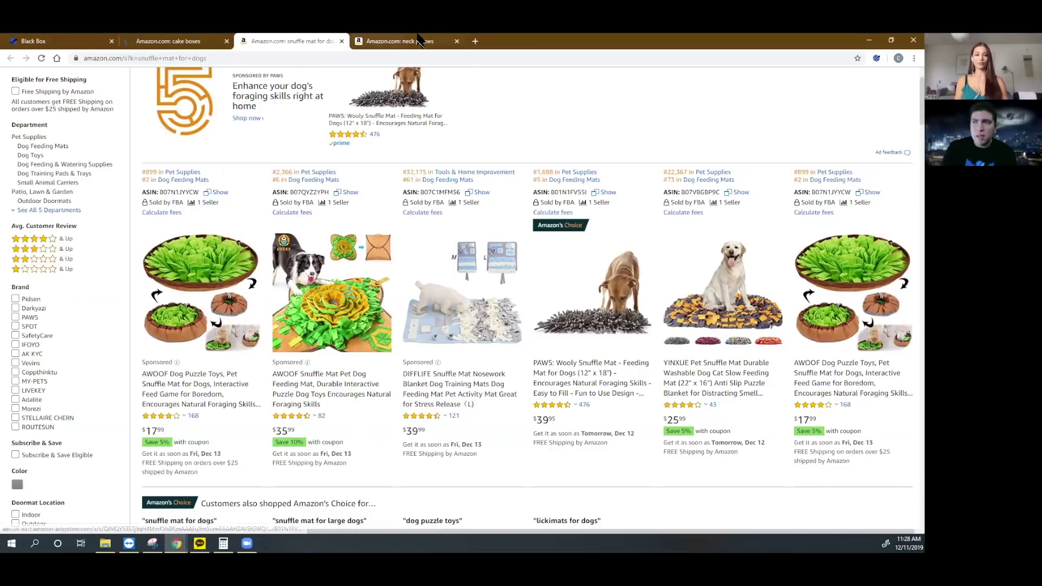
{"action": "left_click", "coordinate": [382, 41]}
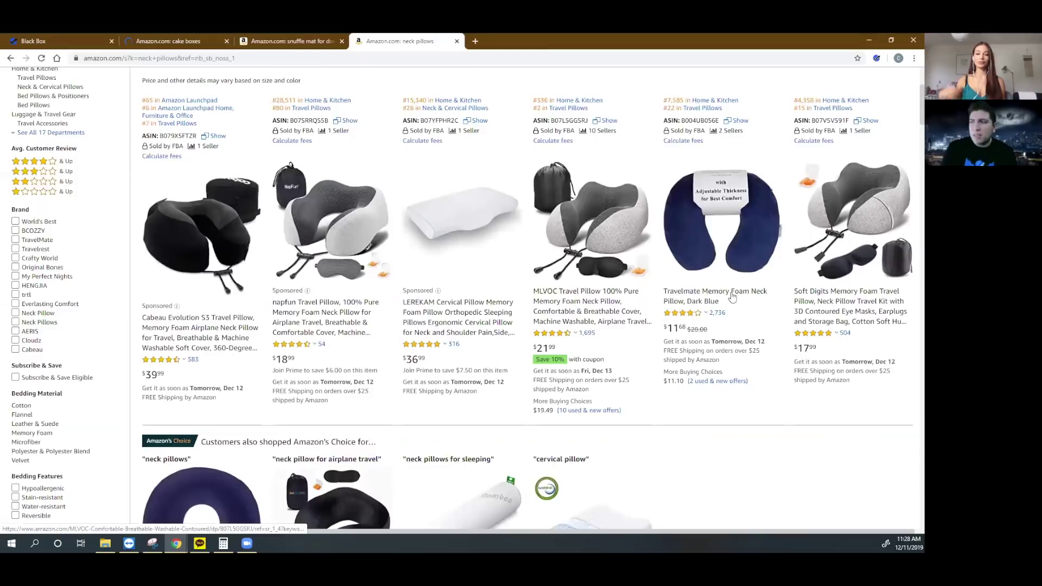
{"action": "left_click", "coordinate": [326, 41]}
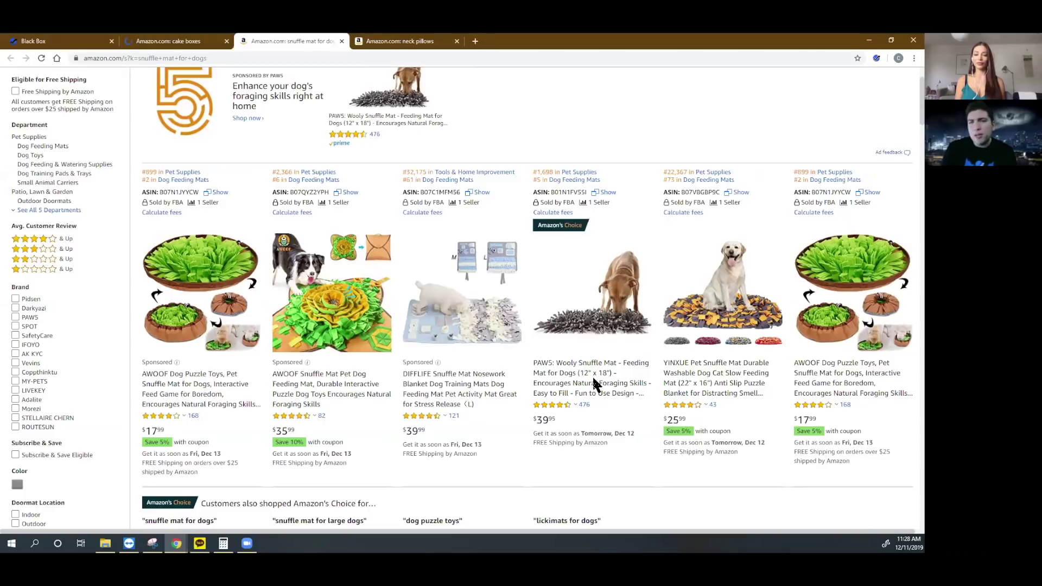
{"action": "scroll", "coordinate": [652, 384], "scroll_direction": "down", "scroll_amount": 1}
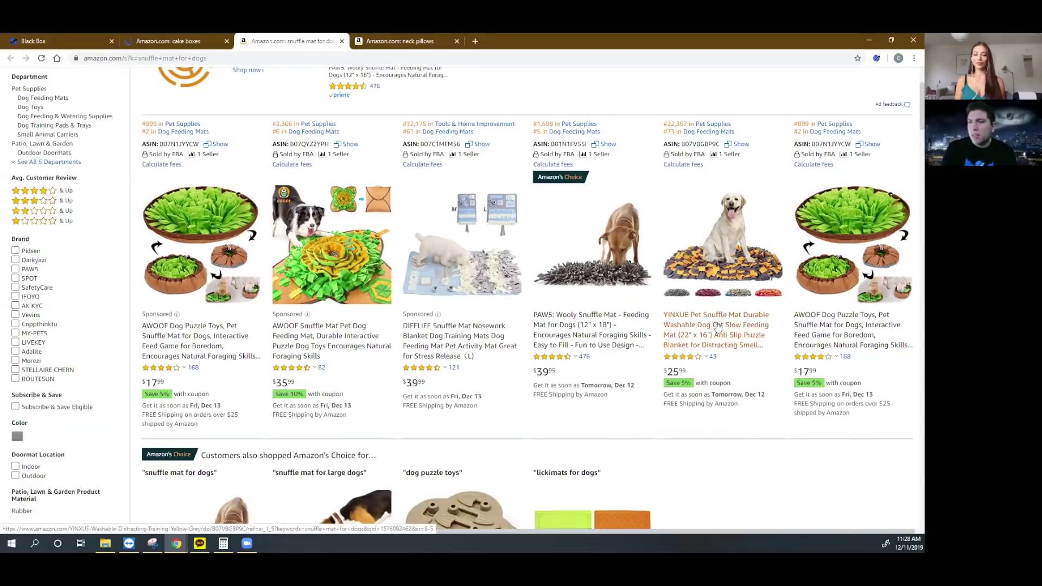
{"action": "scroll", "coordinate": [693, 198], "scroll_direction": "down", "scroll_amount": 6}
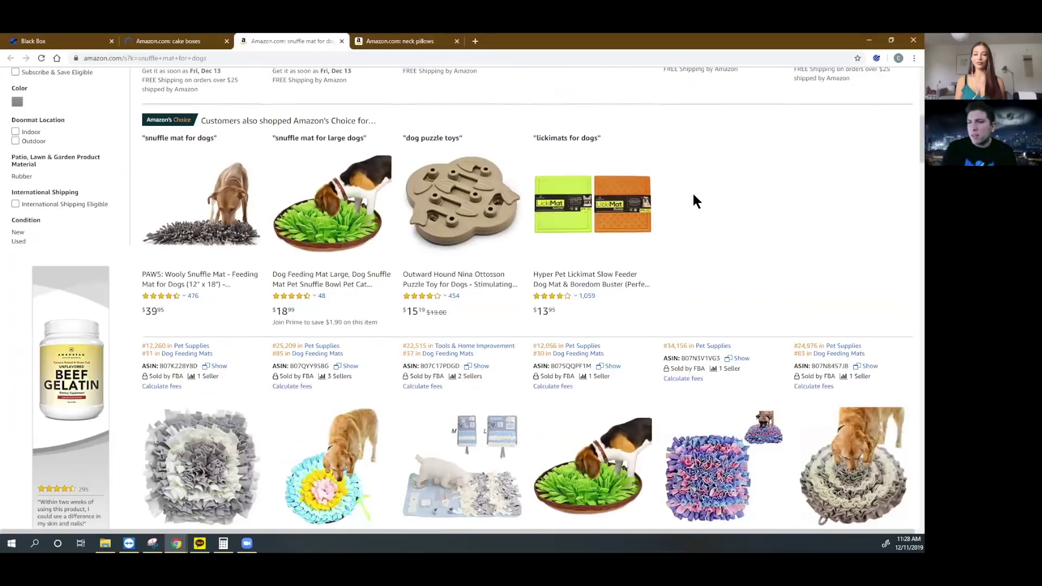
{"action": "scroll", "coordinate": [692, 201], "scroll_direction": "down", "scroll_amount": 4}
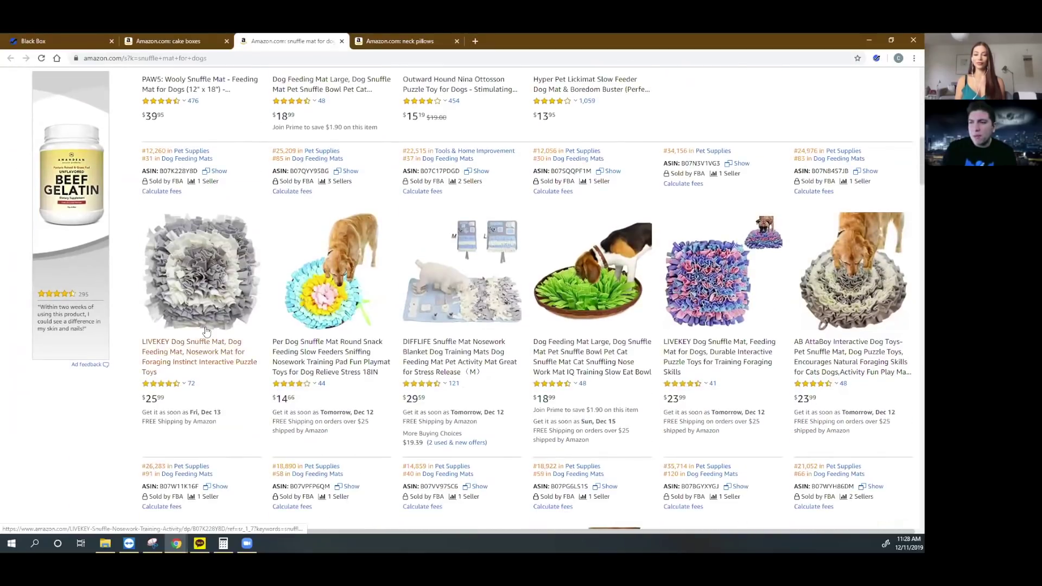